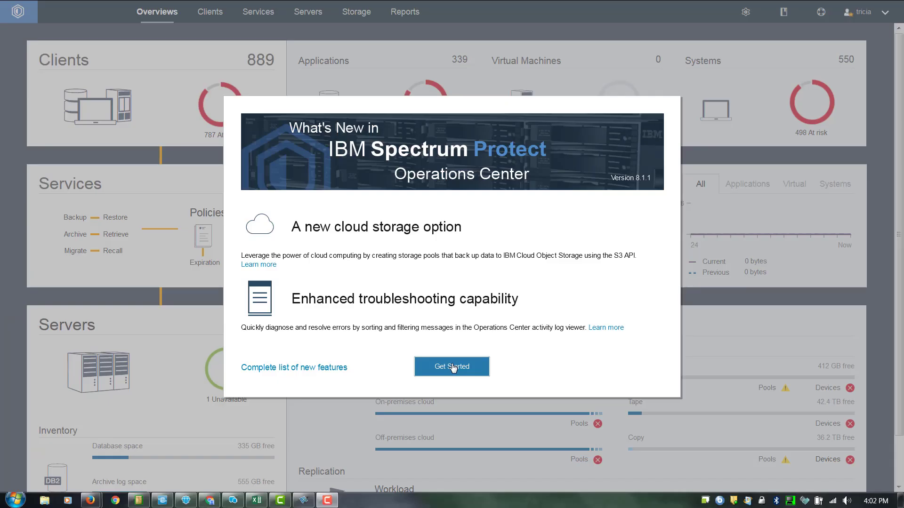
- Dismiss the What's New screen and start a new pool from the Storage Pools list
click(453, 451)
mouse_move(350, 15)
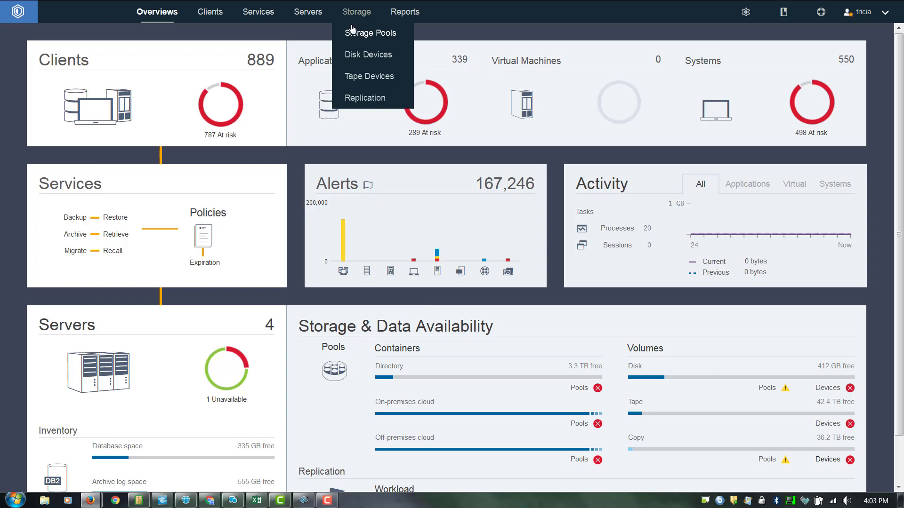
click(351, 34)
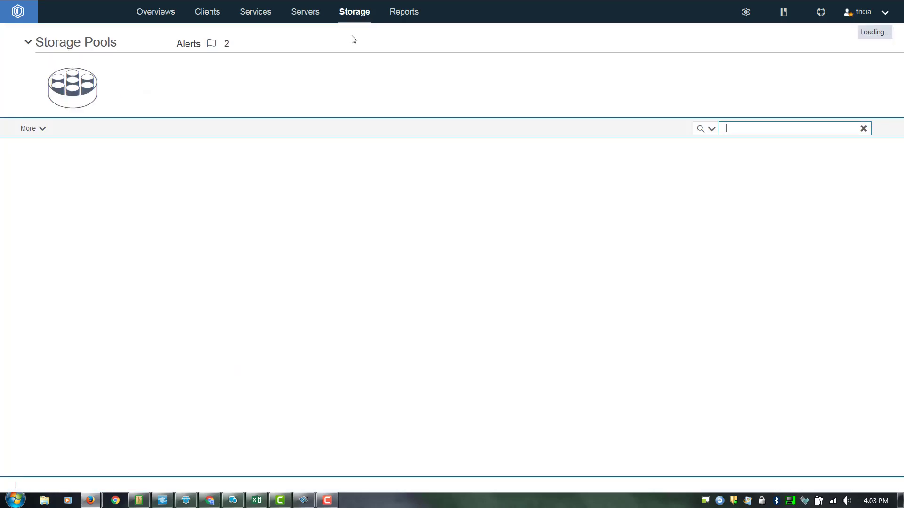
click(54, 130)
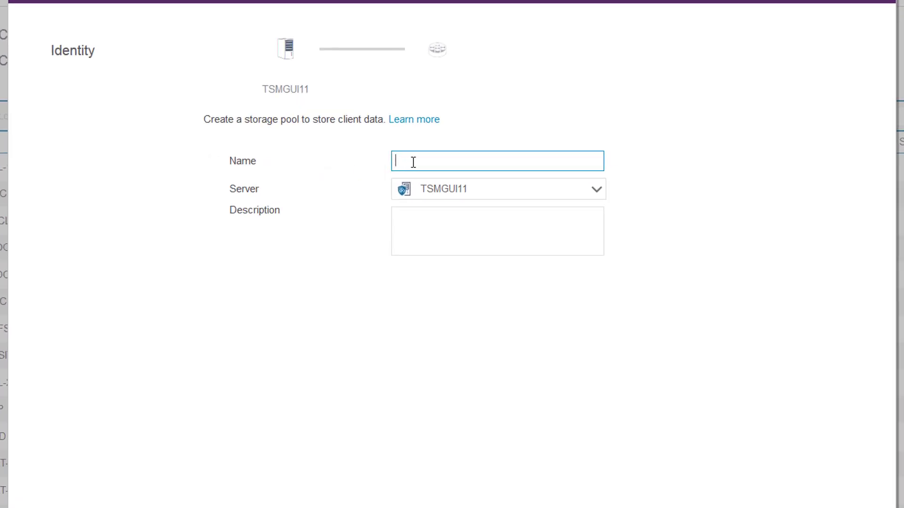
- Name the pool BLUEMIXCLOUDCONTAINTER with description 'off site s3 cloud container on bluemix'
mouse_move(413, 162)
text(bluemixcloudcontainter)
key(Tab)
key(Tab)
text(off site s3 cloud container on bluemix)
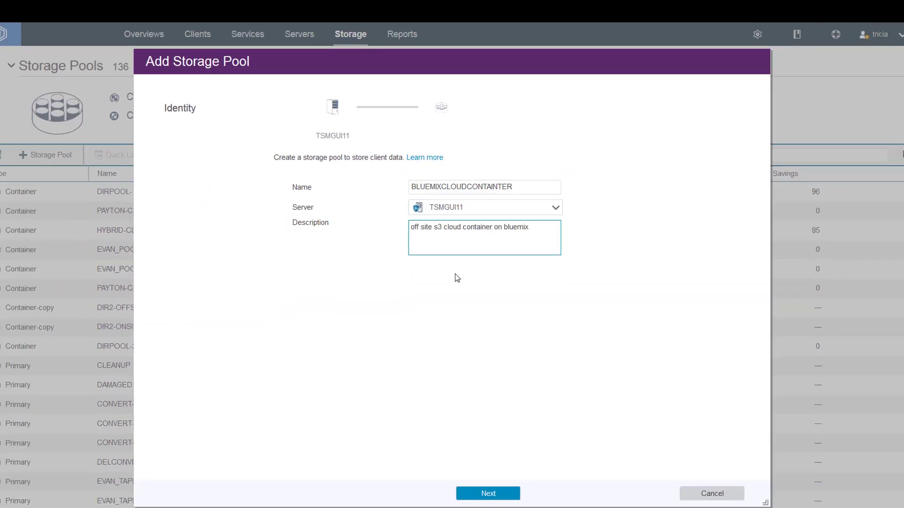
click(494, 495)
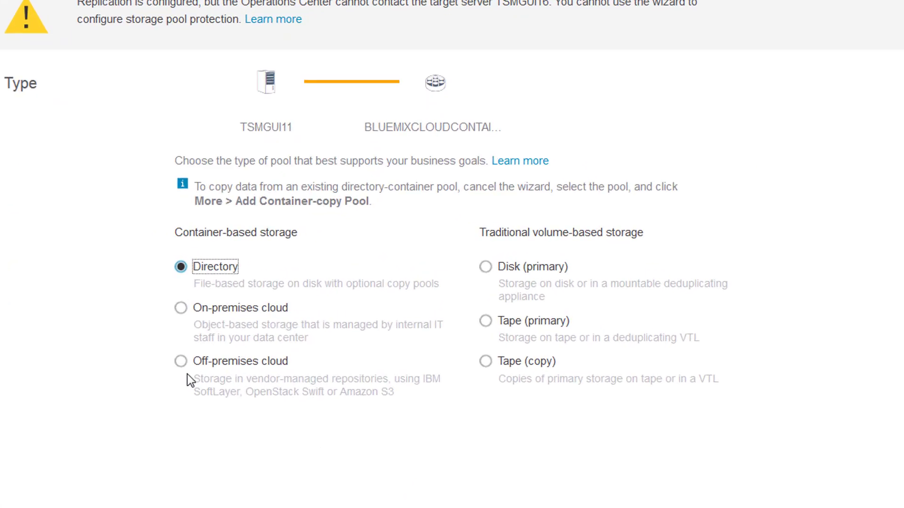
- Choose Off-premises cloud with encryption and cloud type IBM Cloud Object Storage - S3 API (SoftLayer)
click(181, 362)
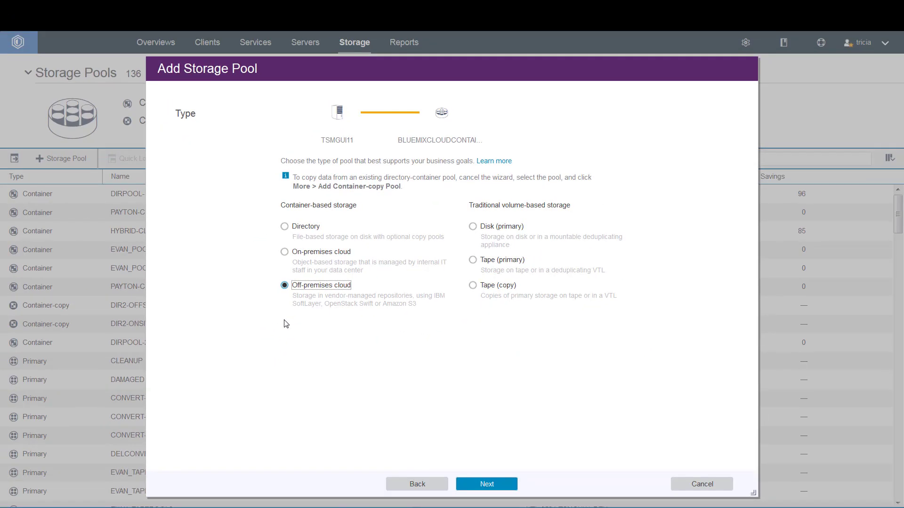
click(486, 484)
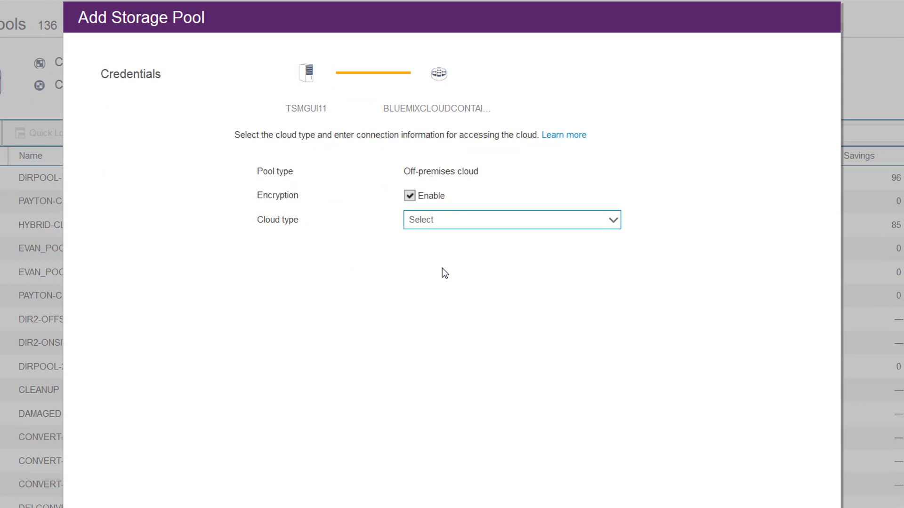
mouse_move(420, 209)
mouse_move(460, 197)
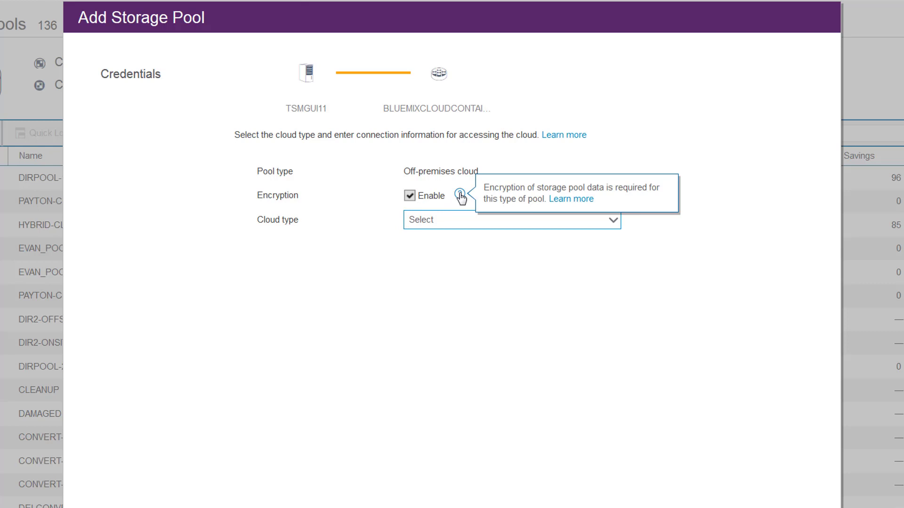
click(450, 226)
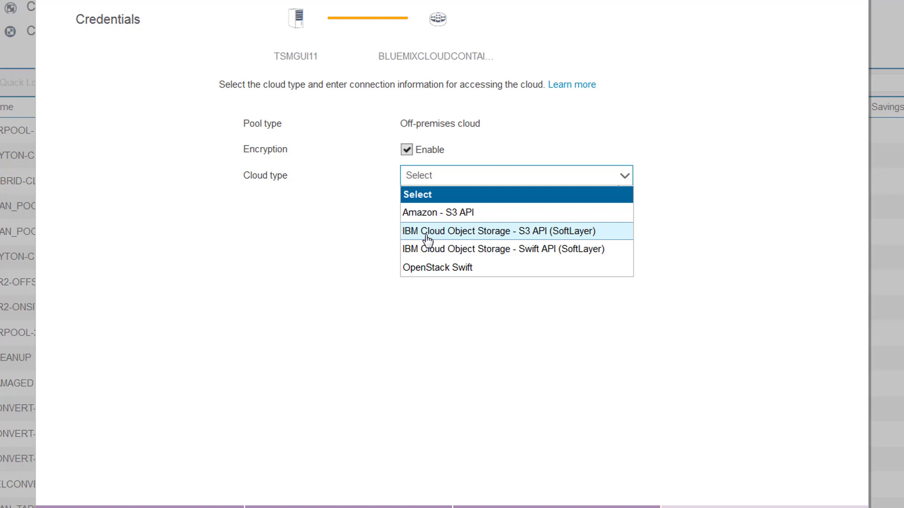
click(424, 233)
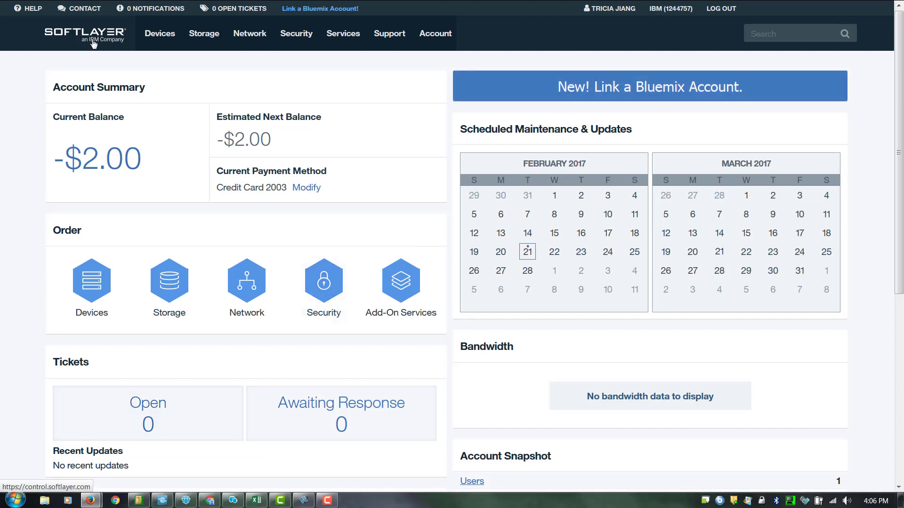
- In SoftLayer, open the Object Storage account and reveal its credentials and endpoints
mouse_move(206, 49)
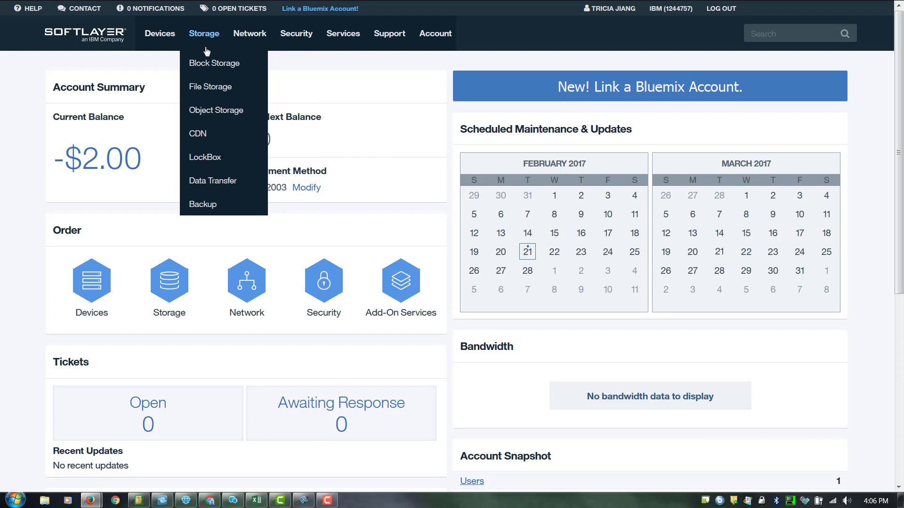
click(200, 113)
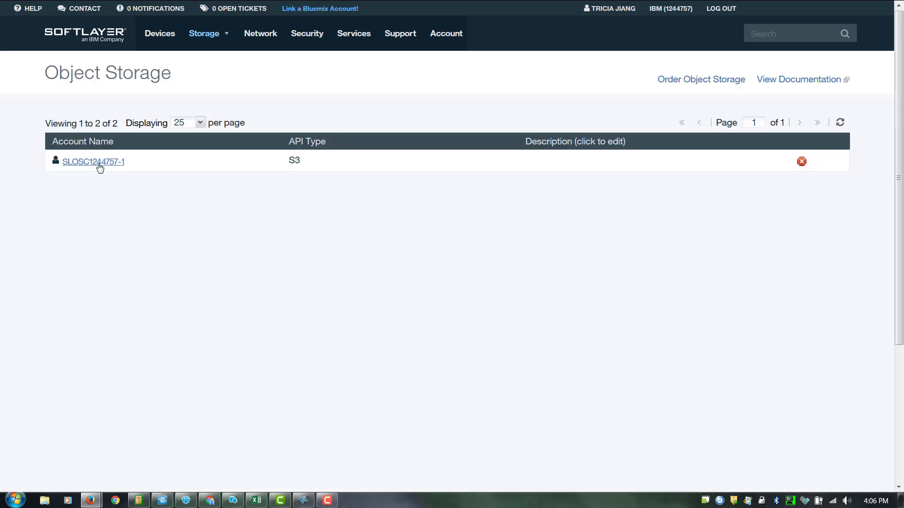
click(100, 163)
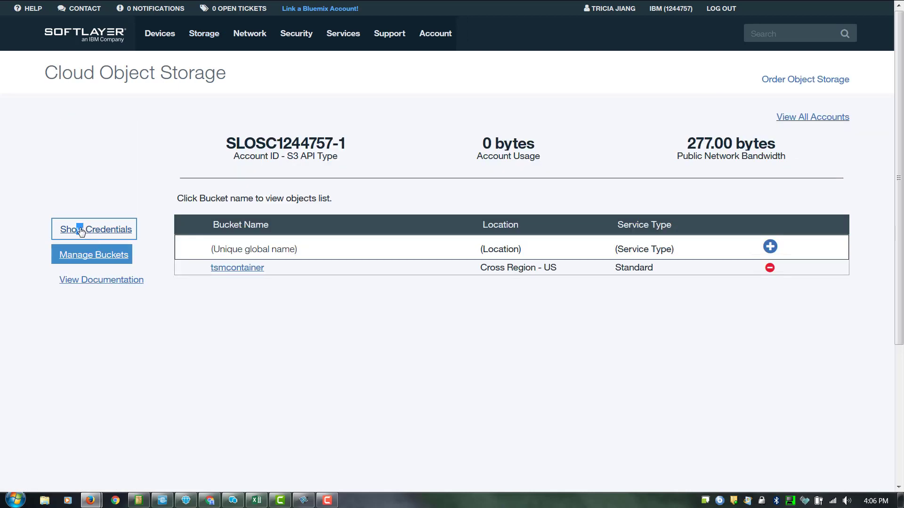
click(81, 230)
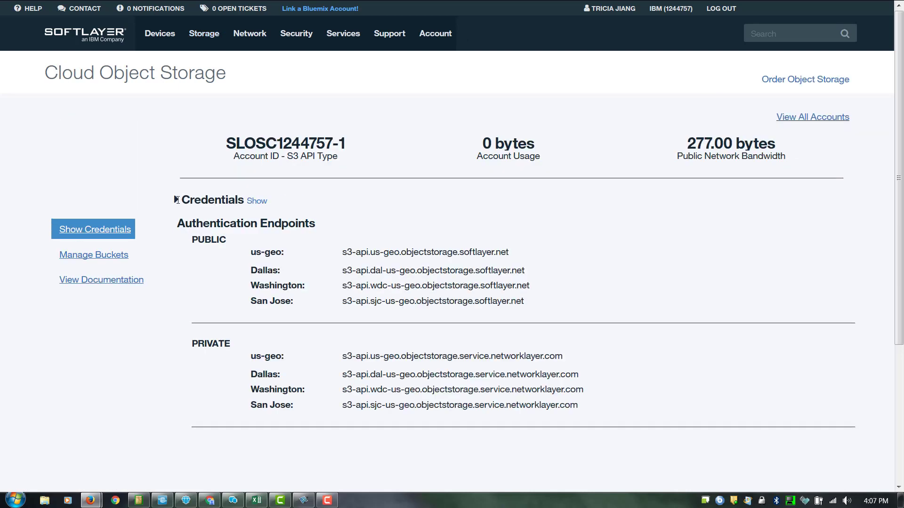
click(175, 201)
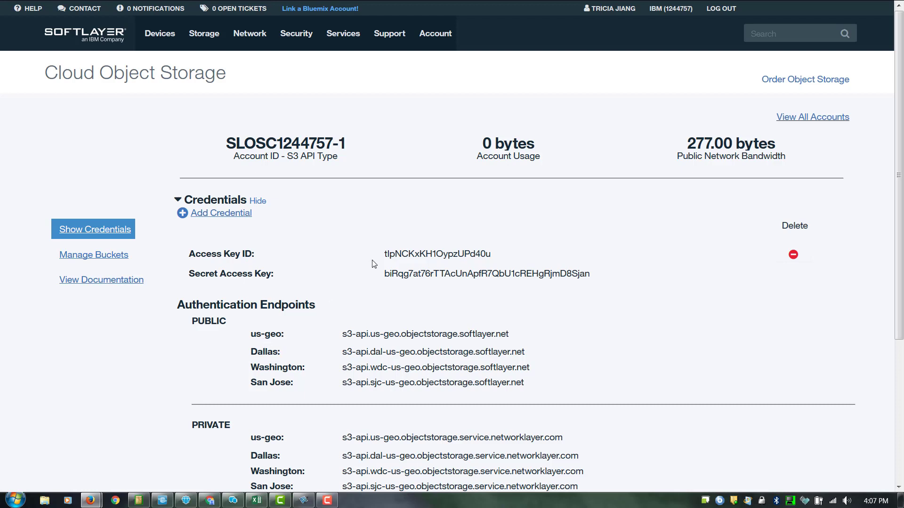
- Copy the Access Key ID from the portal into the wizard's access key ID field
drag(384, 254, 491, 254)
key(ctrl+c)
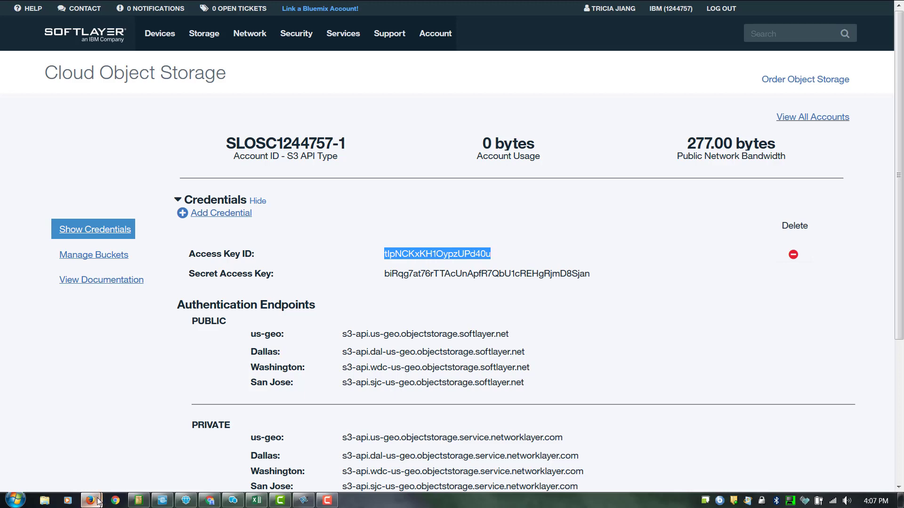
mouse_move(95, 501)
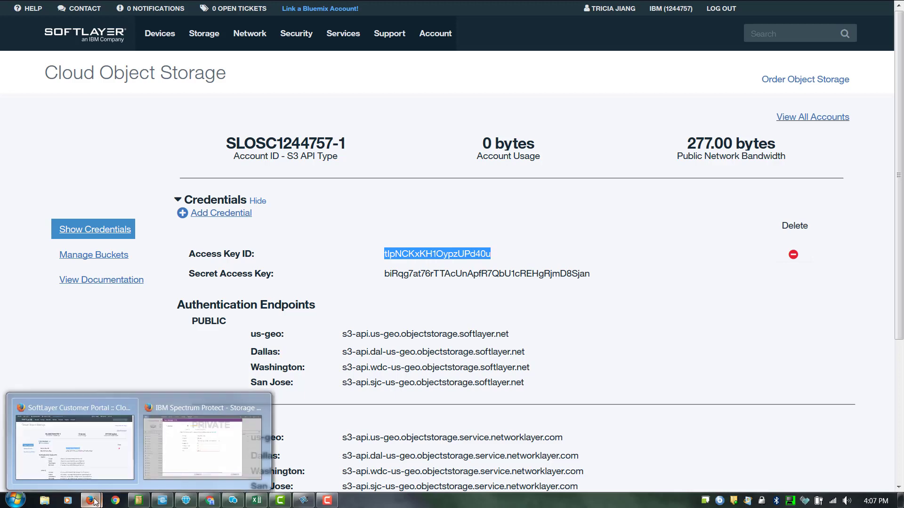
click(188, 458)
click(428, 215)
key(ctrl+v)
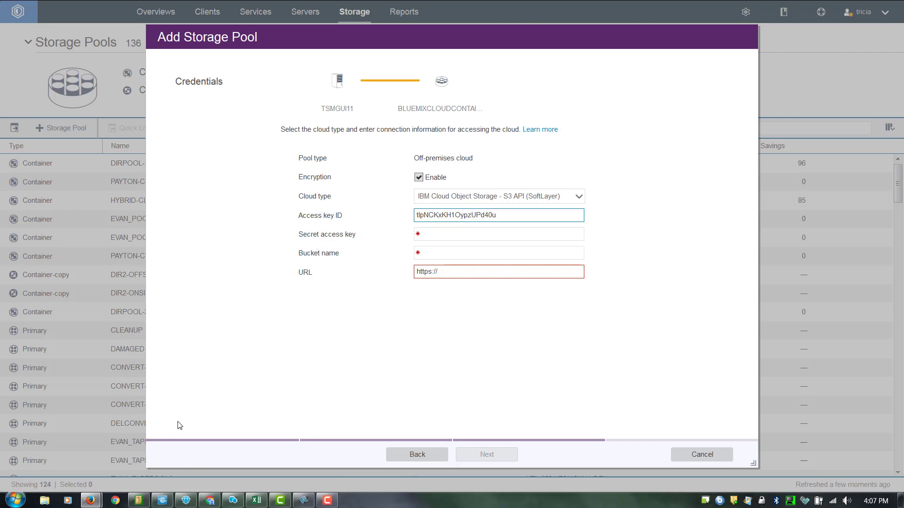
- Select the secret access key in the SoftLayer portal's credentials for copying
mouse_move(90, 500)
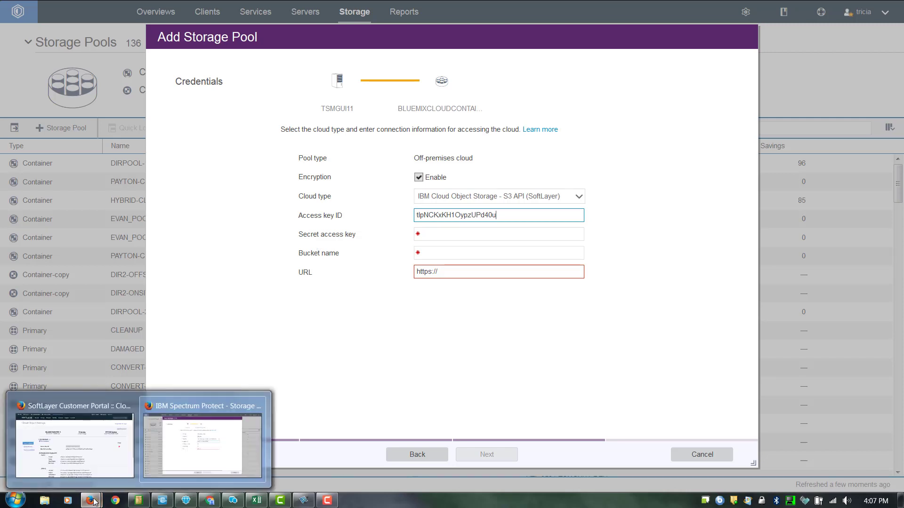
click(87, 468)
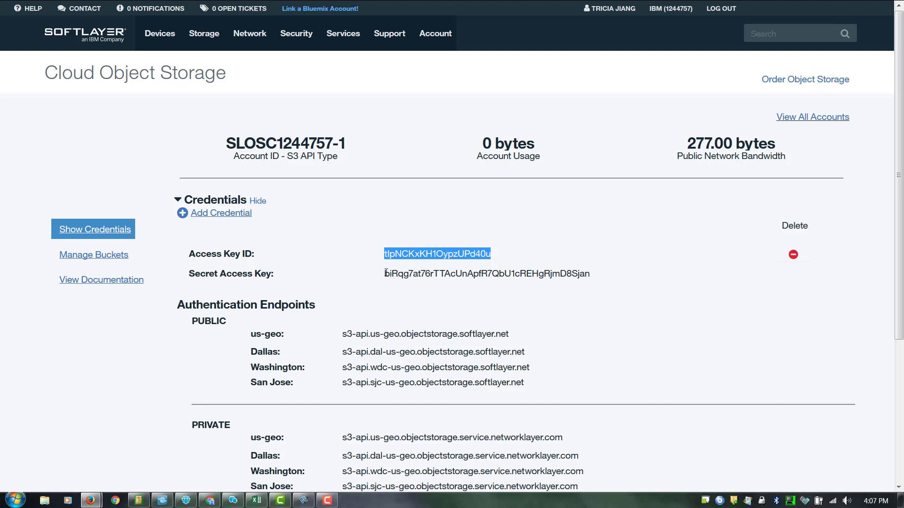
drag(384, 277, 591, 284)
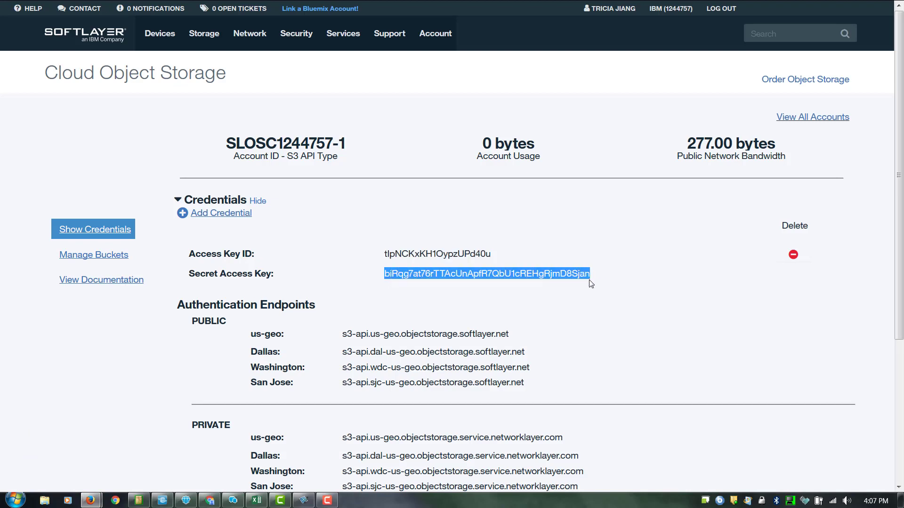
- Paste the copied key into the wizard's Secret access key field
mouse_move(91, 500)
click(177, 456)
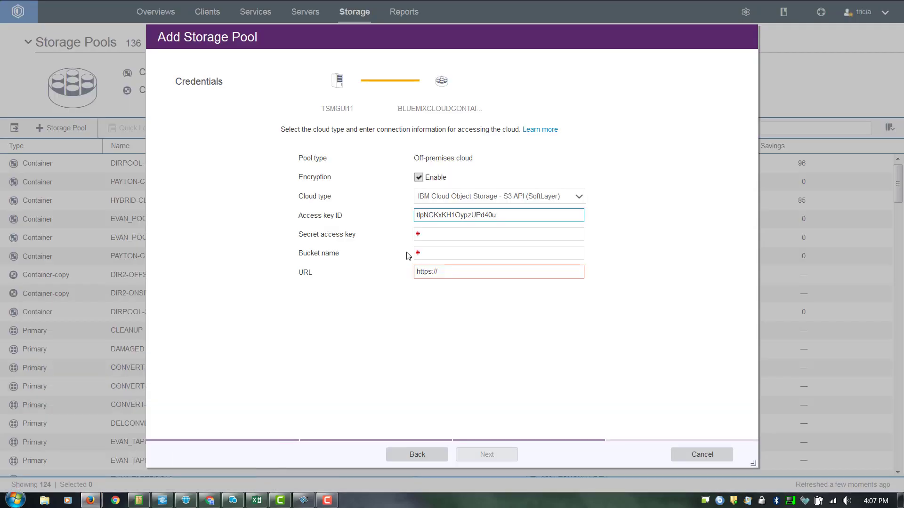
click(422, 238)
key(ctrl+v)
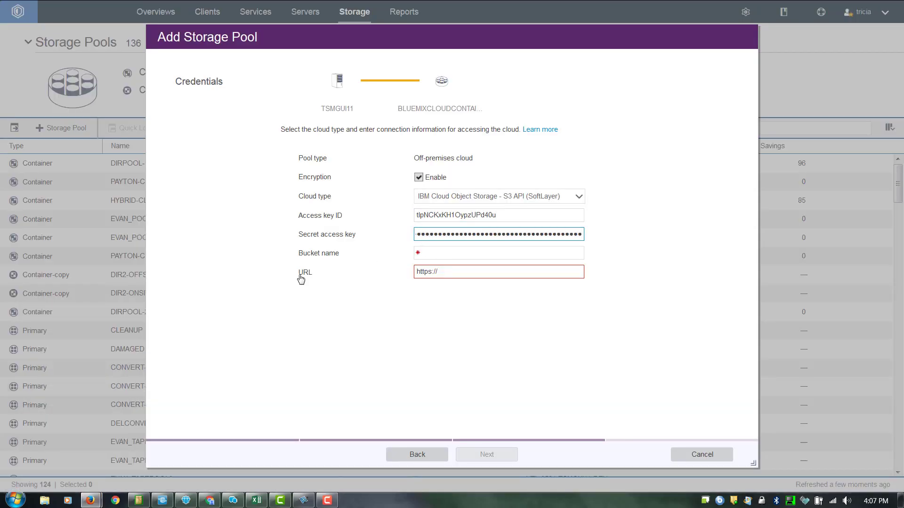
- In SoftLayer's Manage Buckets, create a new bucket named bluemixcontainer
mouse_move(92, 499)
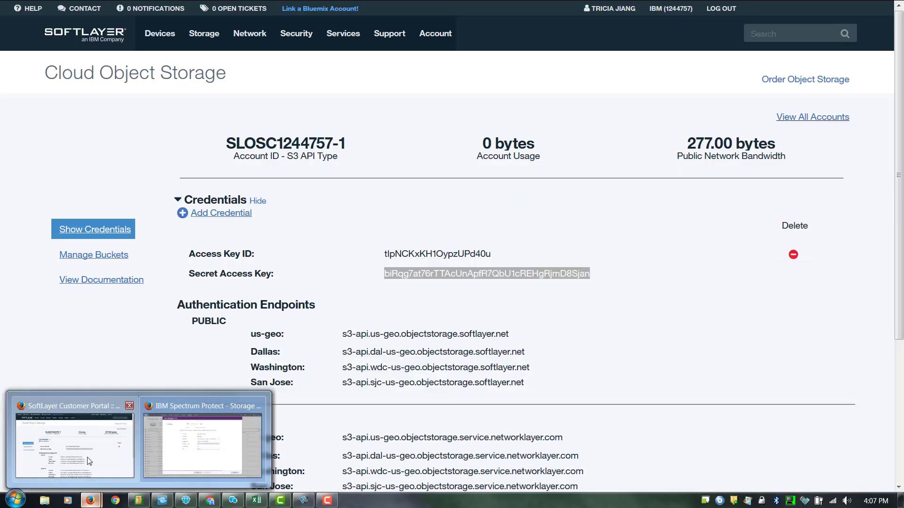
click(88, 461)
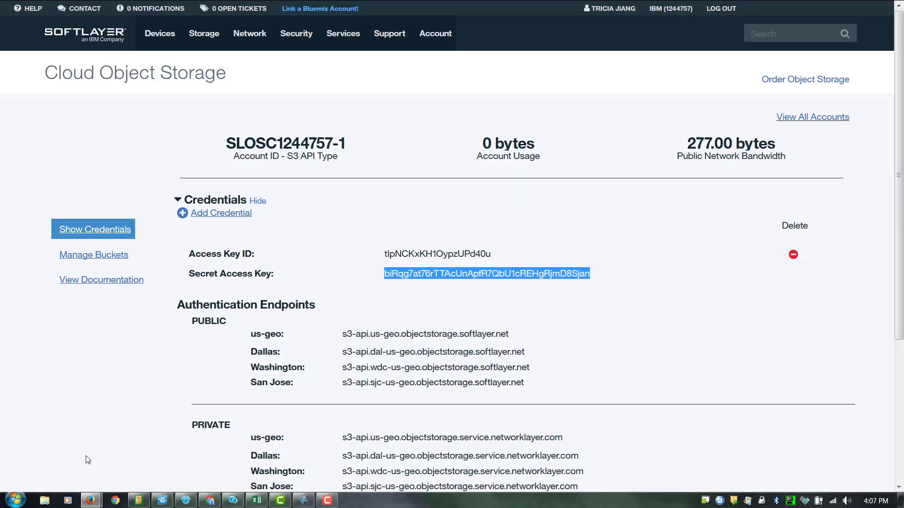
click(80, 256)
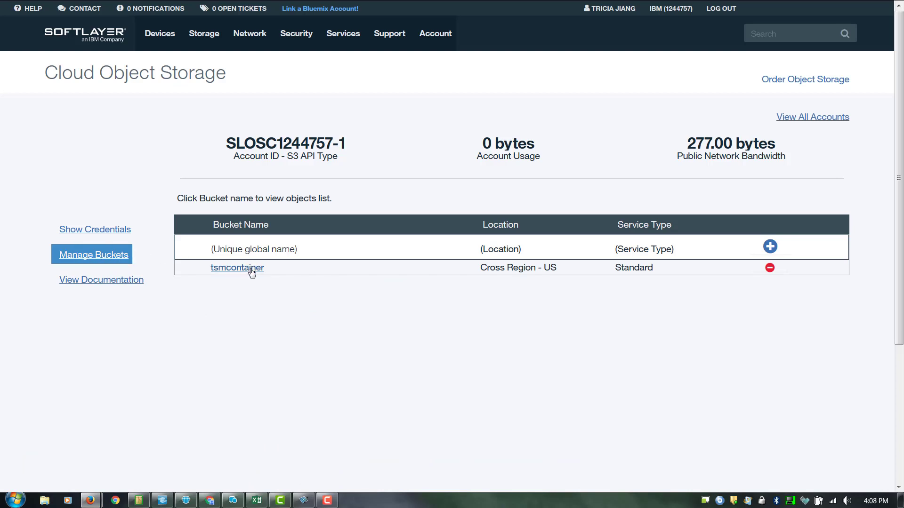
click(770, 247)
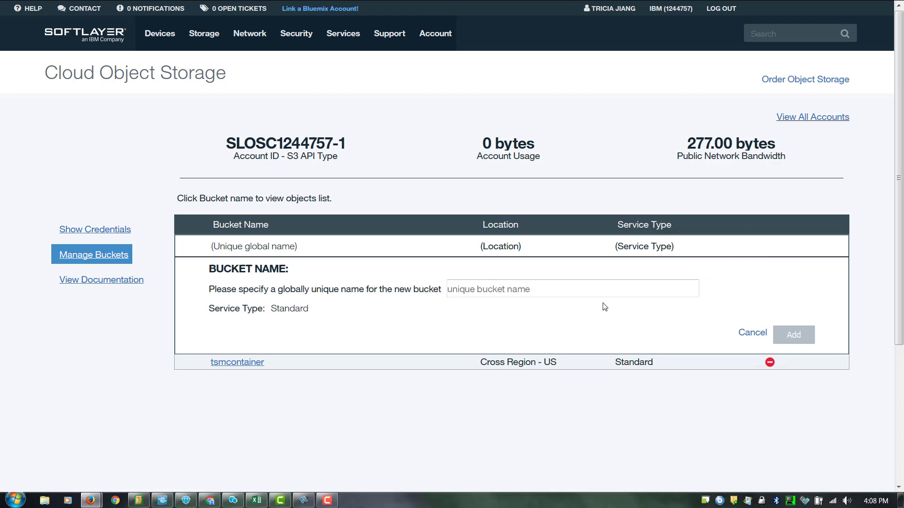
text(bluemixcontainer)
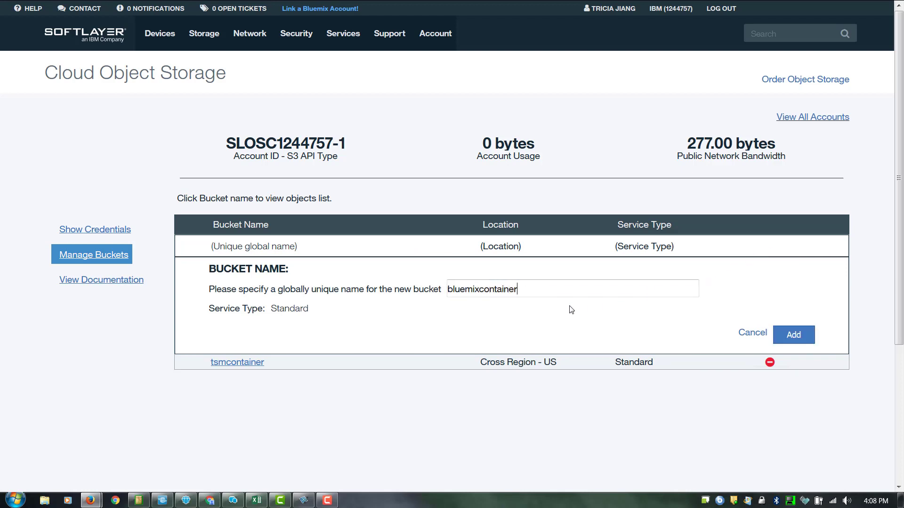
click(793, 336)
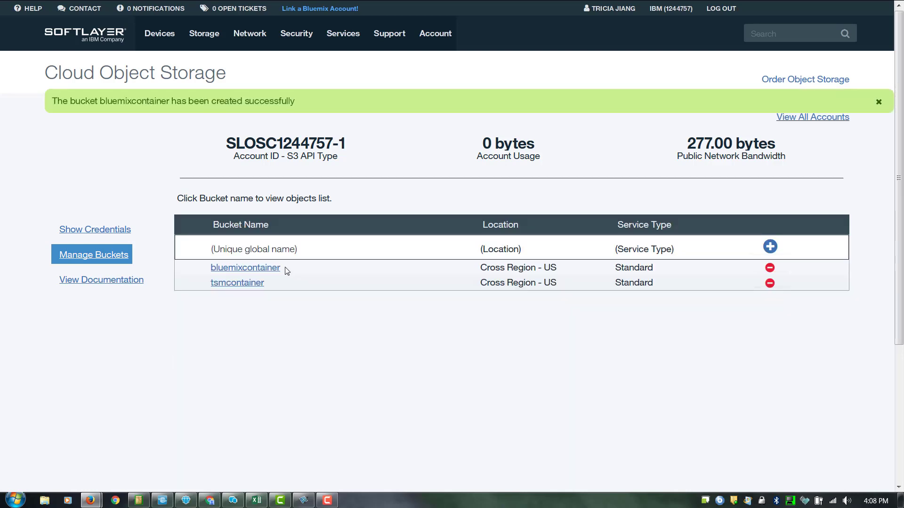
- Copy bluemixcontainer into the storage pool's Bucket name field
drag(287, 271, 210, 273)
key(ctrl+c)
mouse_move(90, 501)
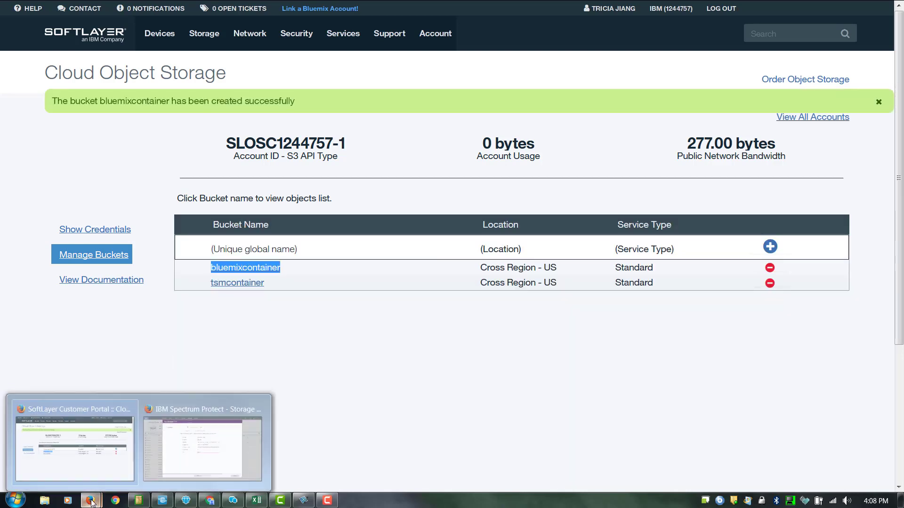
click(183, 450)
click(423, 257)
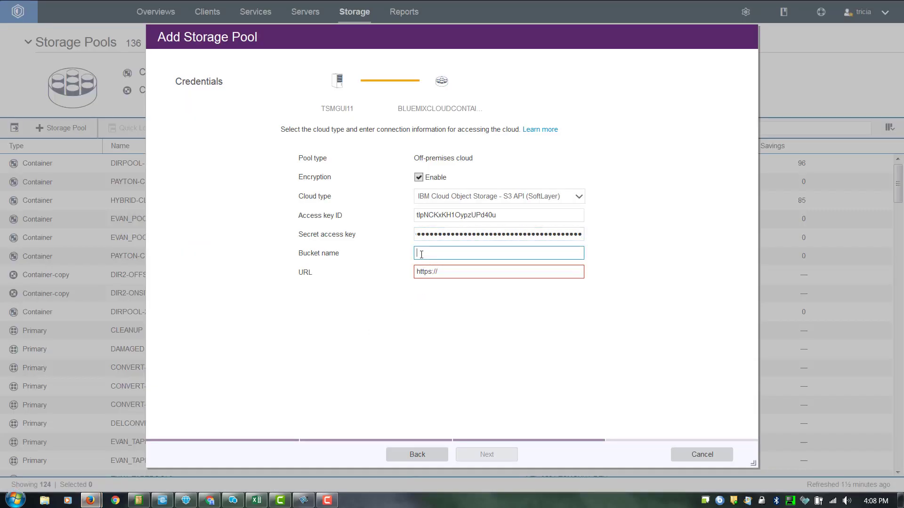
key(ctrl+v)
- Show the SoftLayer account credentials and select the public us-geo endpoint address
mouse_move(93, 500)
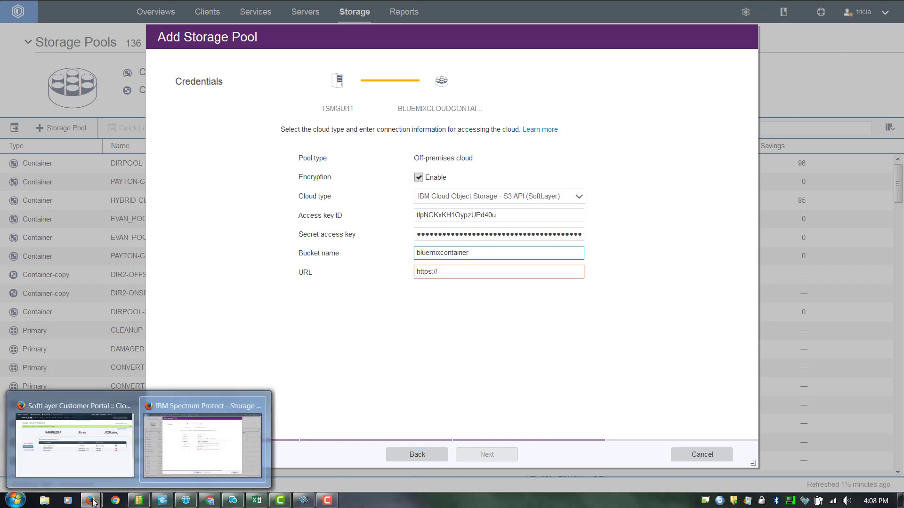
click(83, 448)
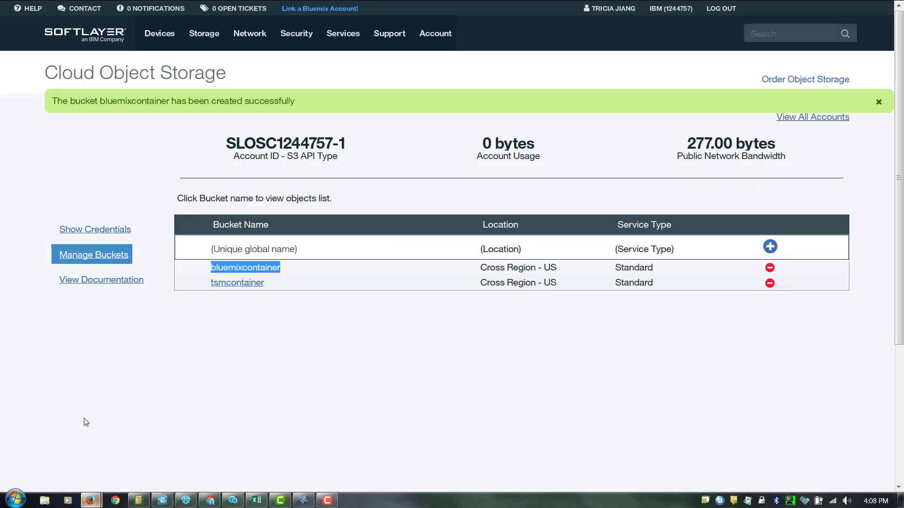
click(95, 229)
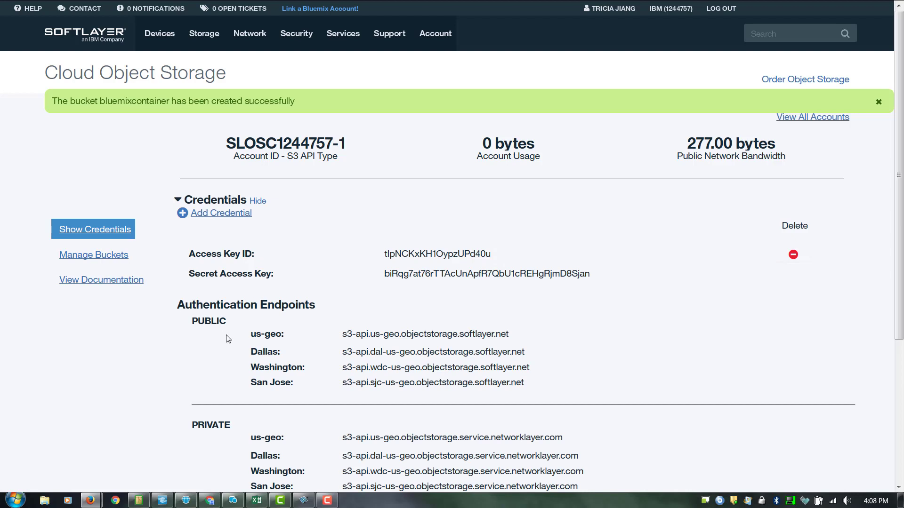
drag(510, 334, 336, 338)
key(ctrl+c)
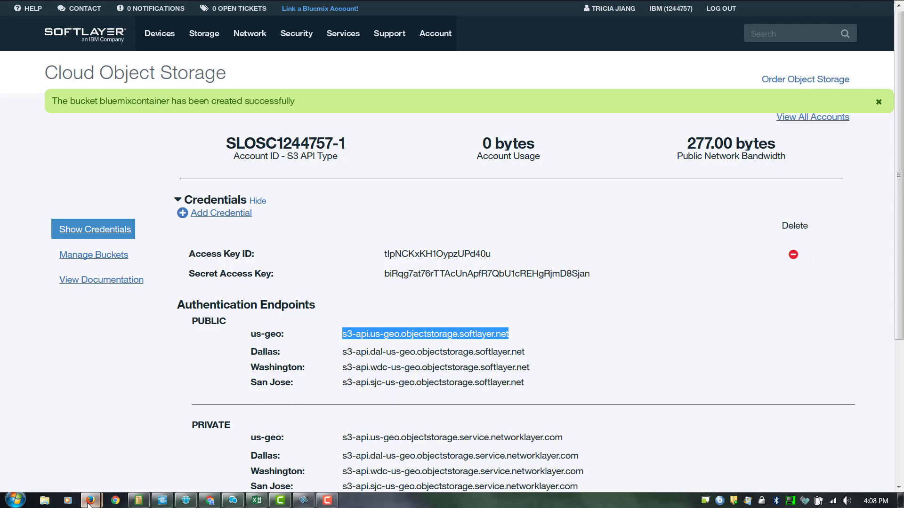
mouse_move(91, 500)
click(183, 469)
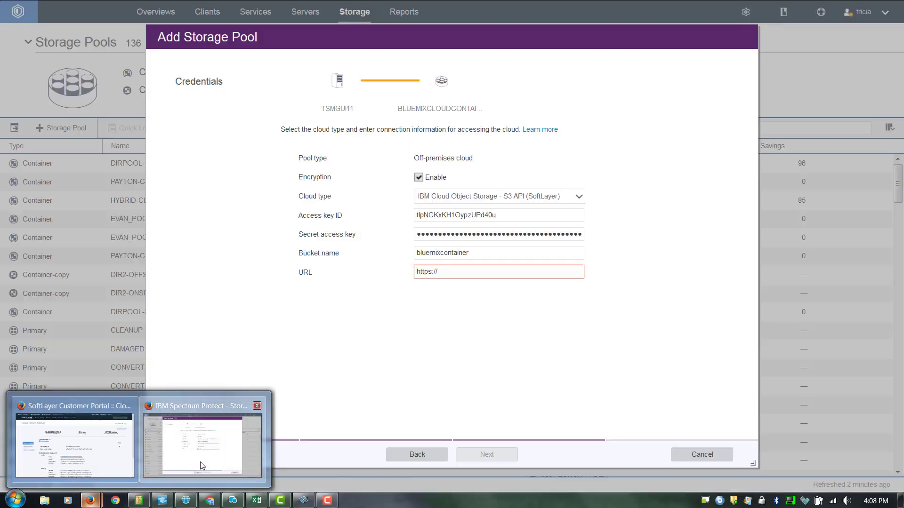
click(440, 272)
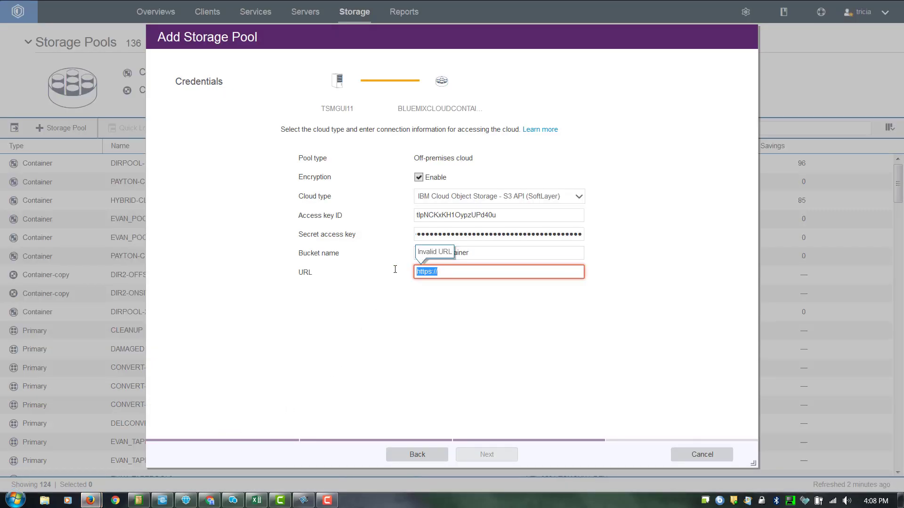
key(ctrl+v)
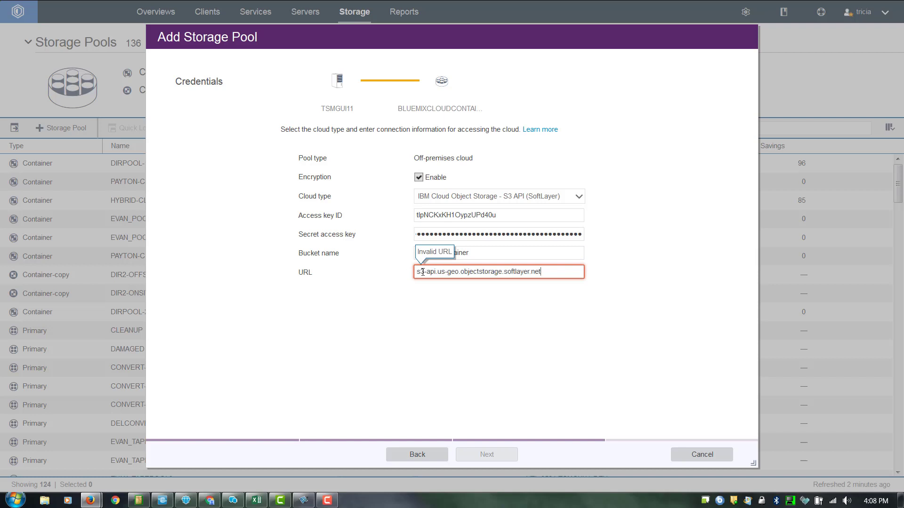
text(https://)
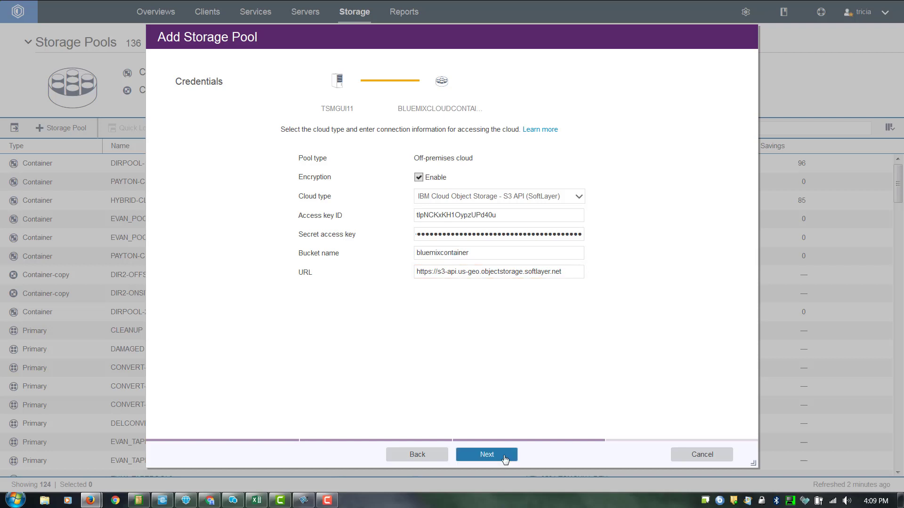
click(504, 459)
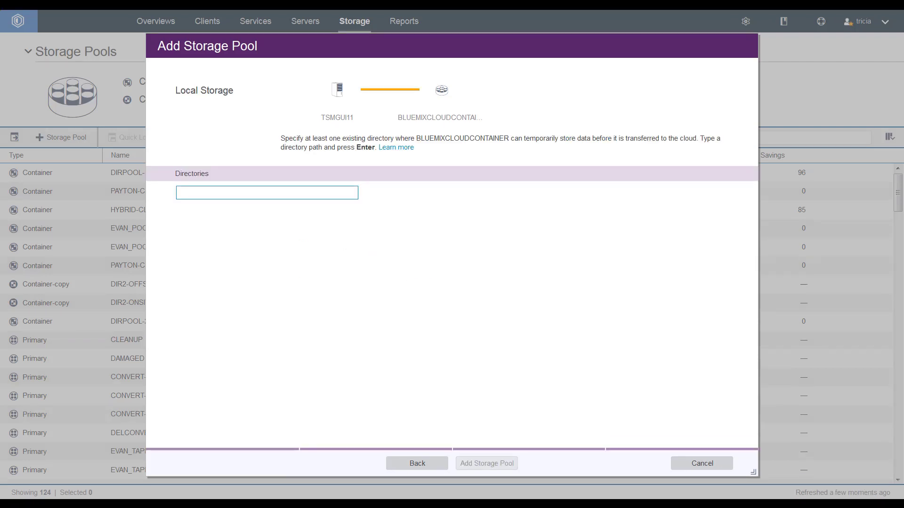
- Add /TSMserver/Container2/testcloud/ as the staging directory and create the BLUEMIXCLOUDCONTAINER pool
mouse_move(189, 201)
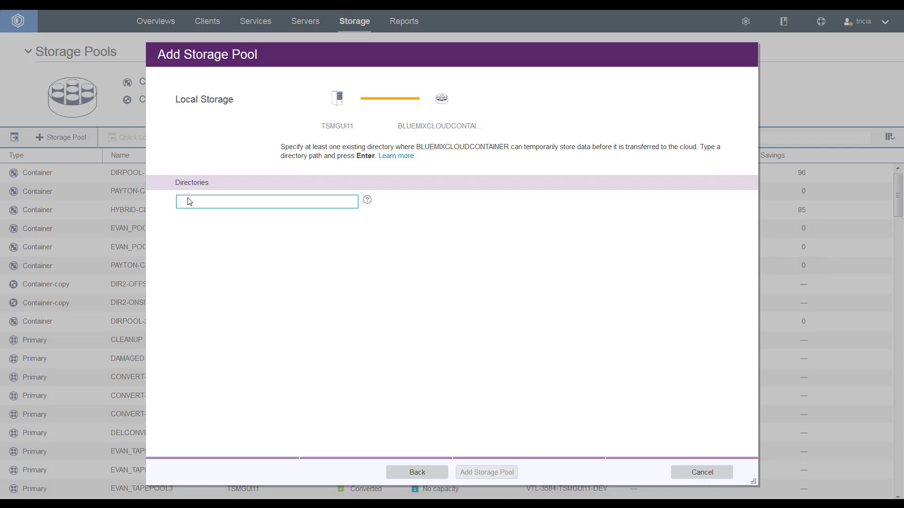
text(/TSMserver/Container2/testcloud/)
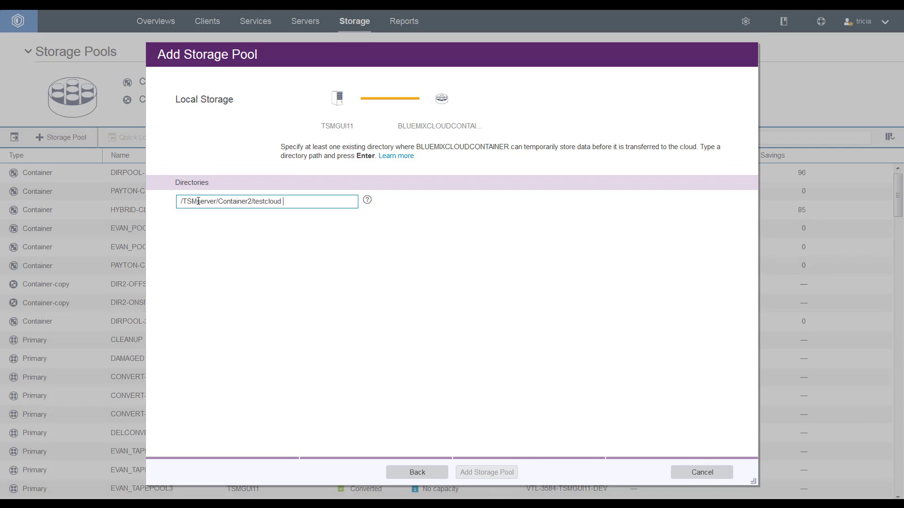
key(Return)
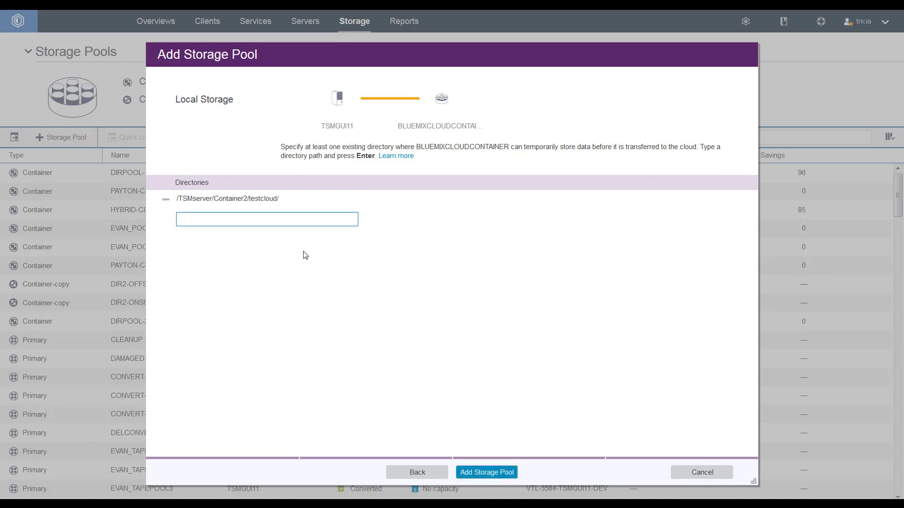
click(488, 472)
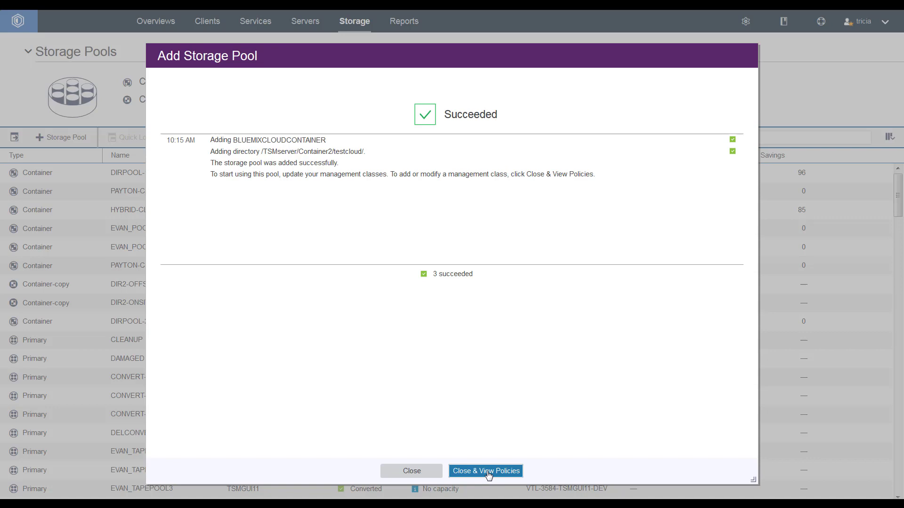
- Open the LEGACY domain's policy sets and switch on configuration editing
click(486, 471)
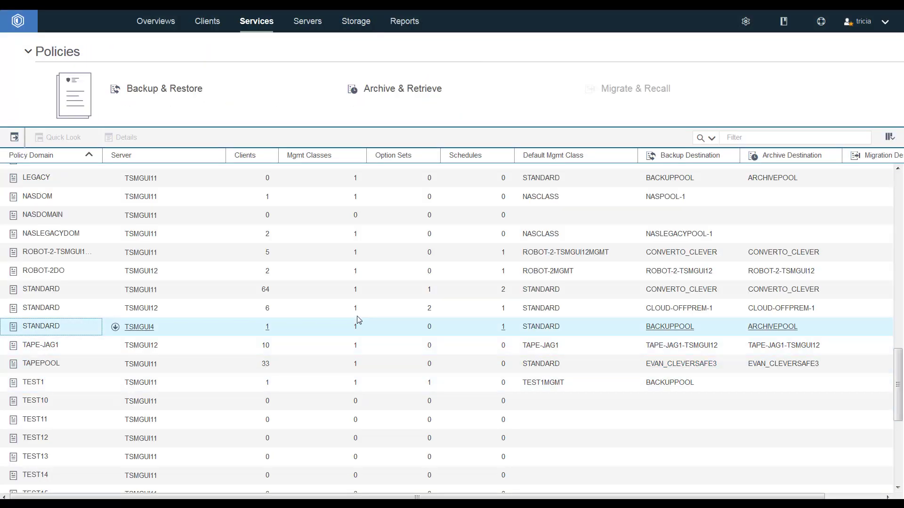
click(53, 176)
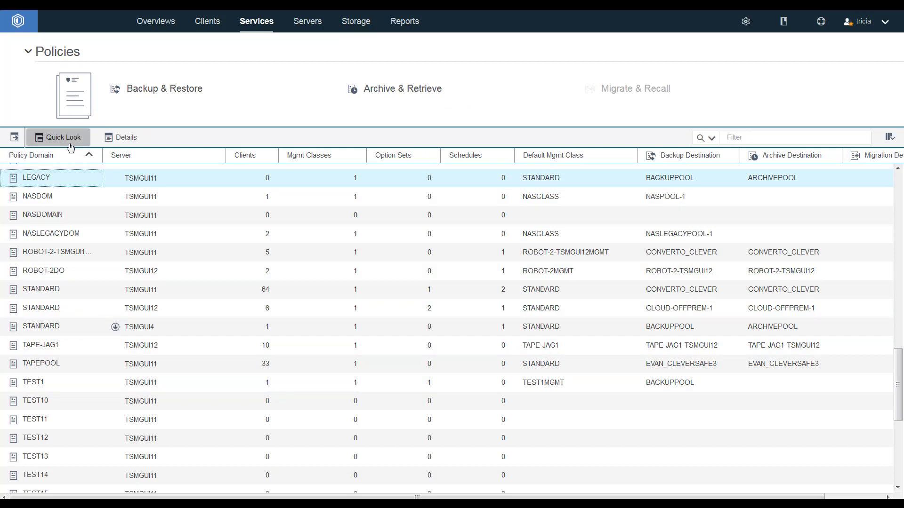
click(114, 139)
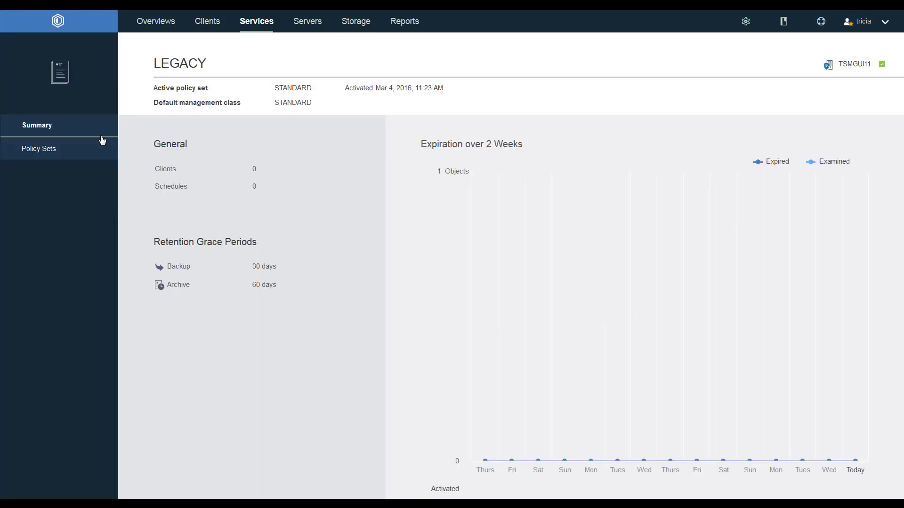
click(55, 150)
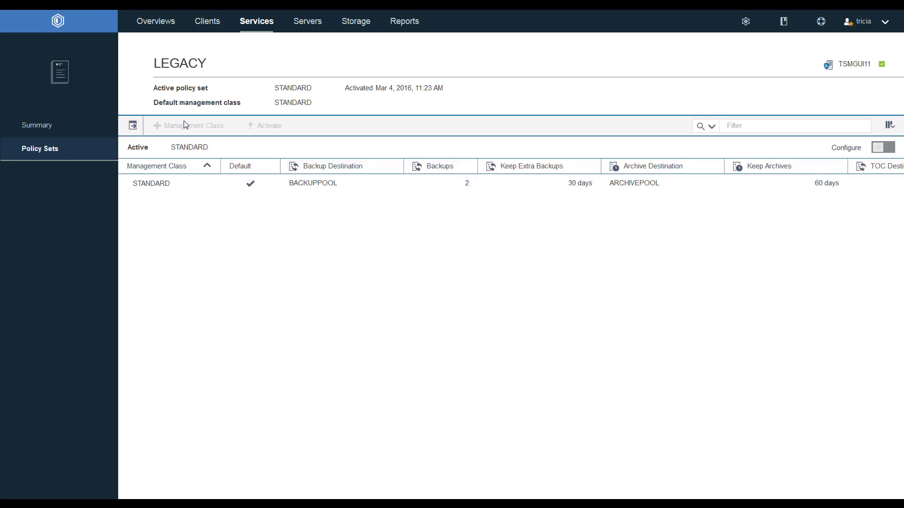
click(894, 139)
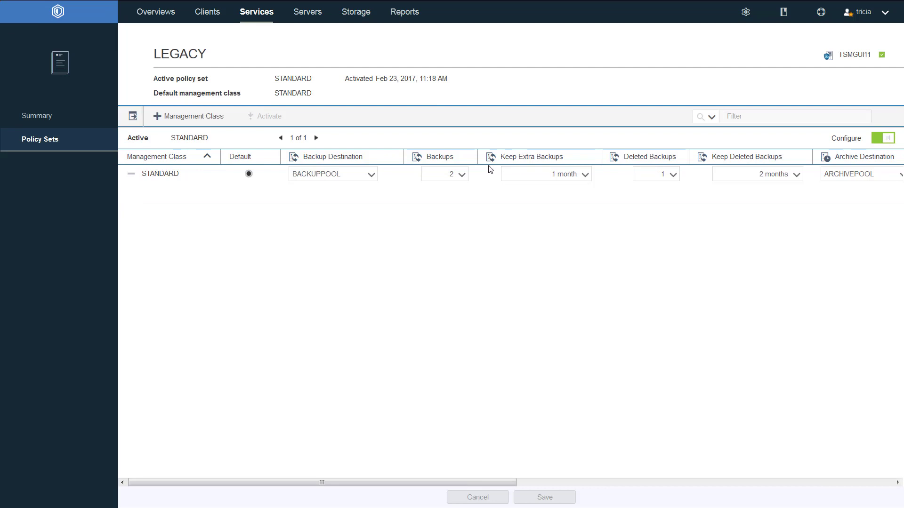
- Set BLUEMIXCLOUDCONTAINER as STANDARD's backup and archive destinations and save the changes
click(371, 176)
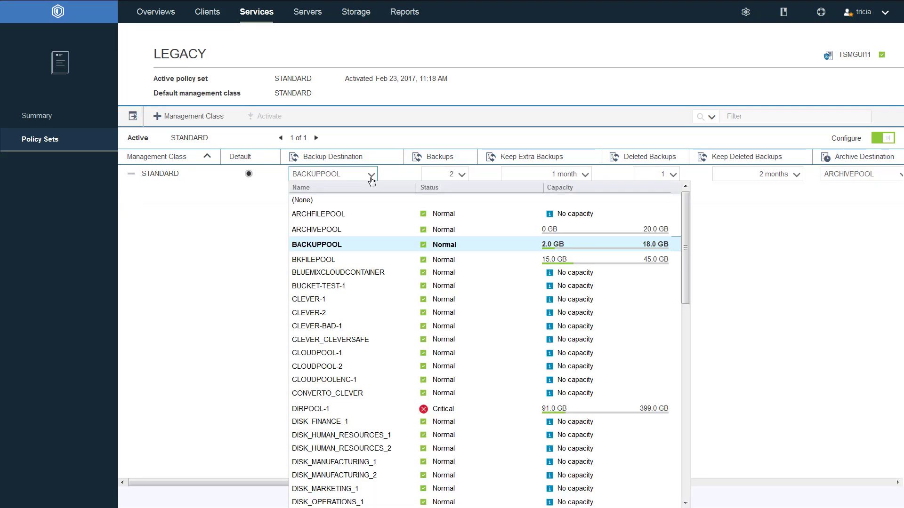
click(339, 273)
click(845, 175)
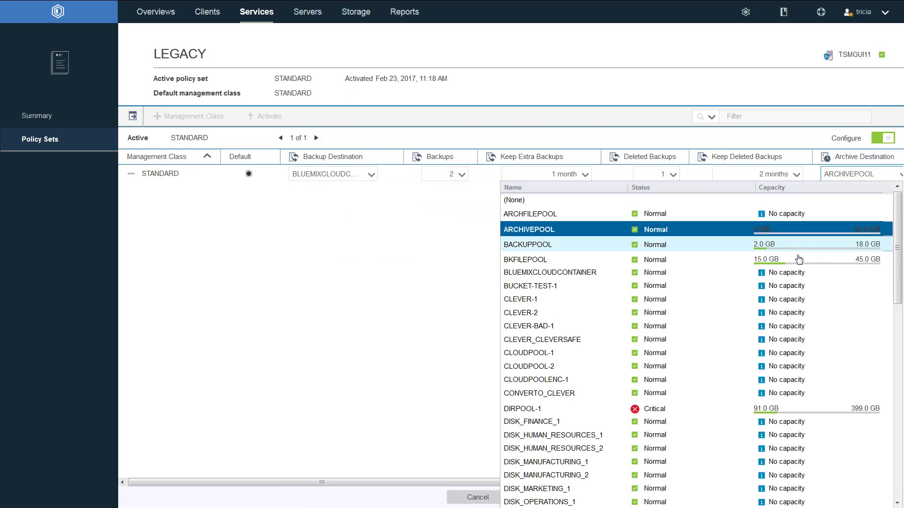
click(783, 278)
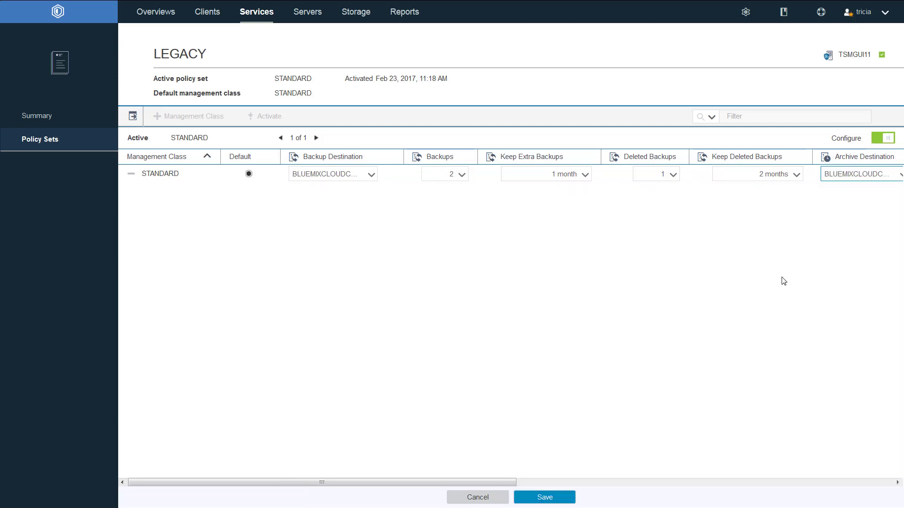
click(539, 499)
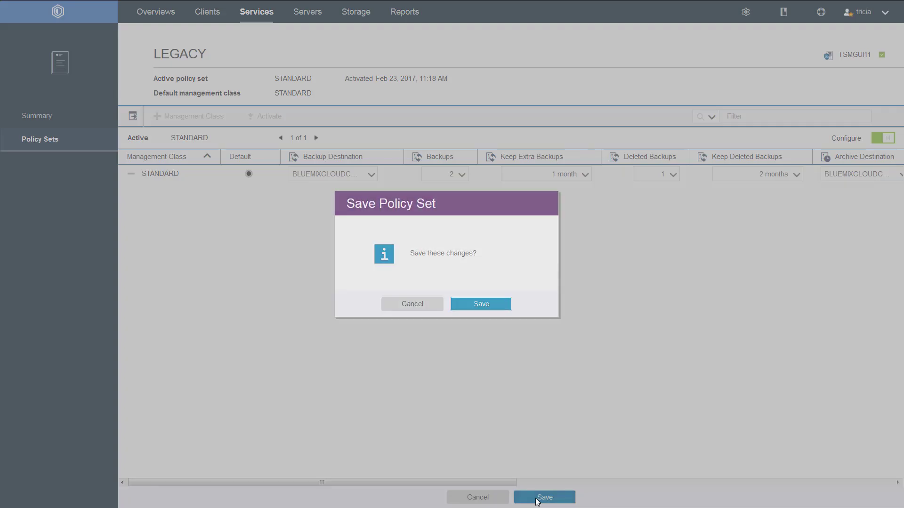
click(481, 307)
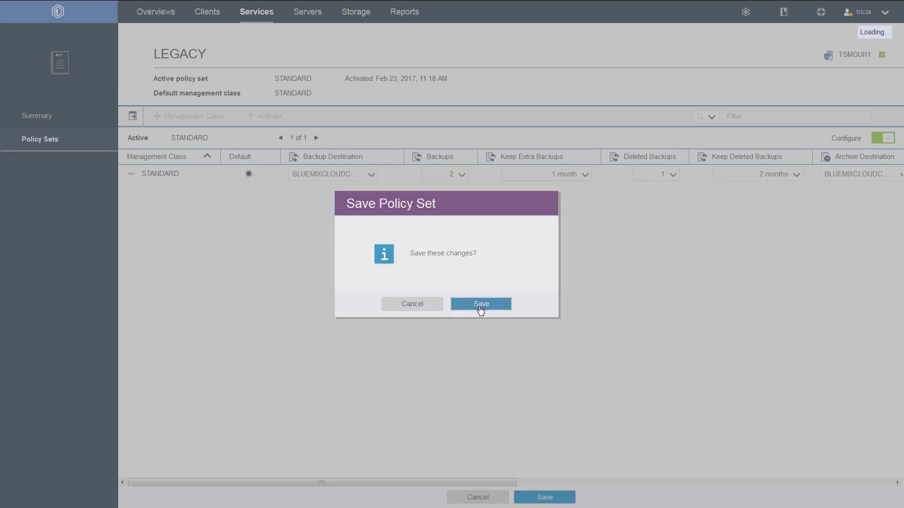
- Activate the STANDARD policy set, acknowledging the data deletion warning, then return to Storage Pools
click(486, 344)
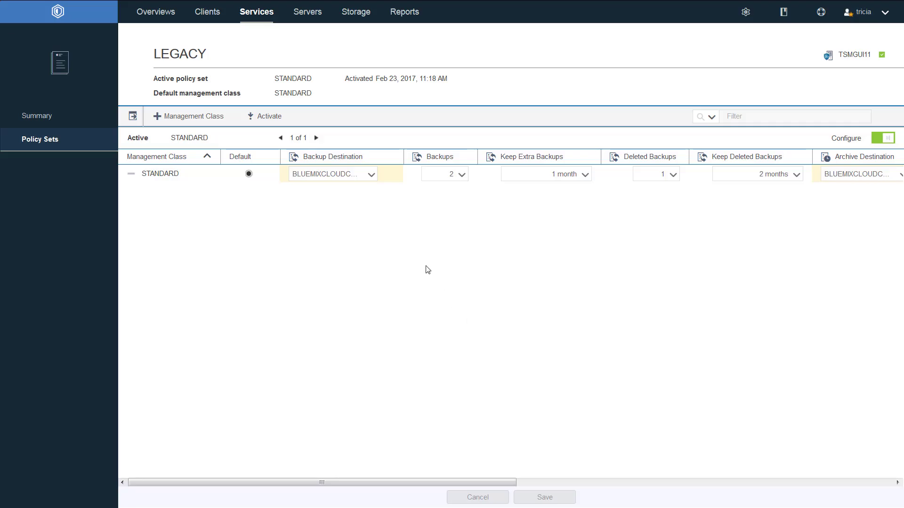
click(275, 121)
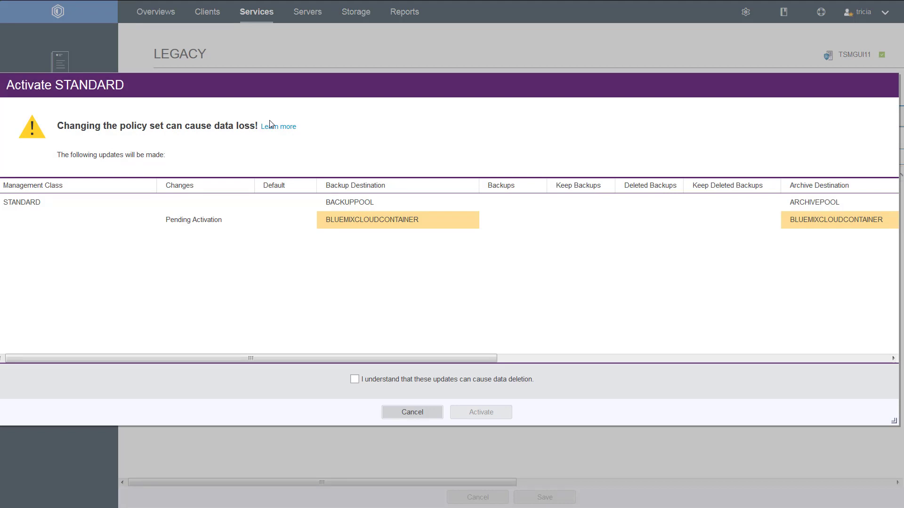
click(354, 380)
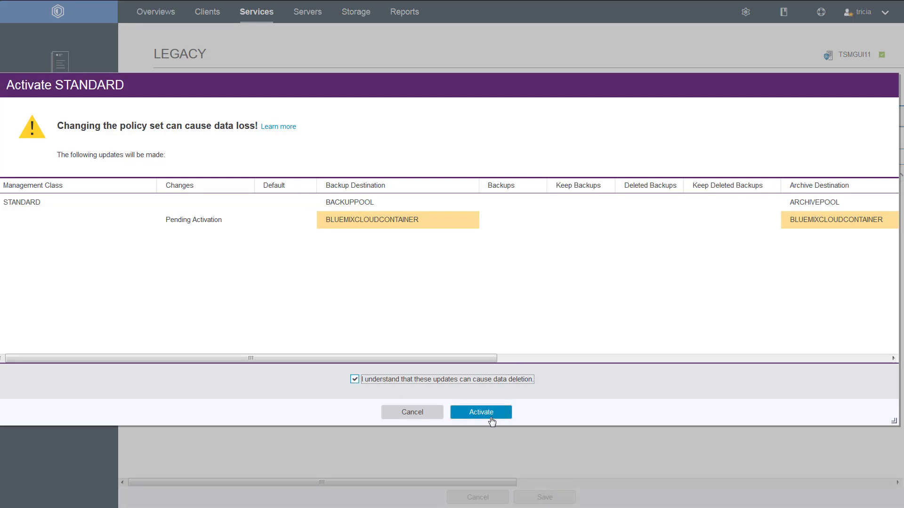
click(489, 416)
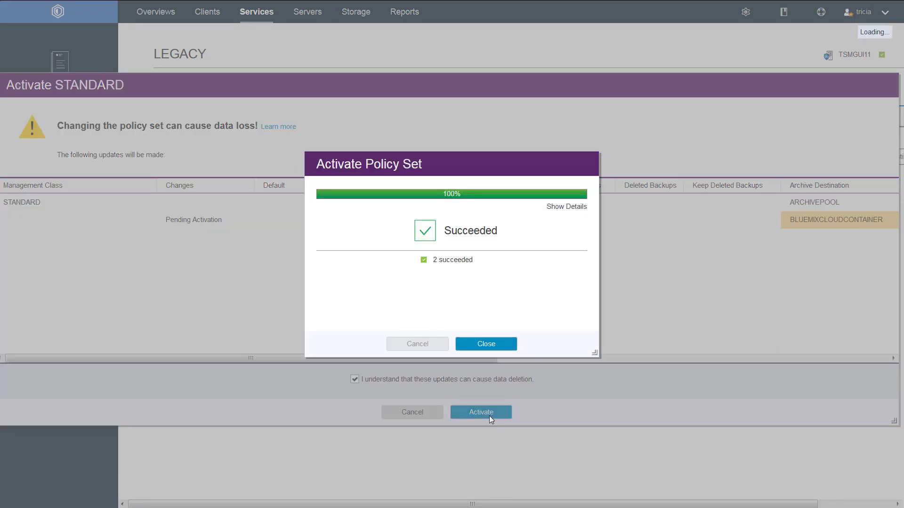
click(498, 345)
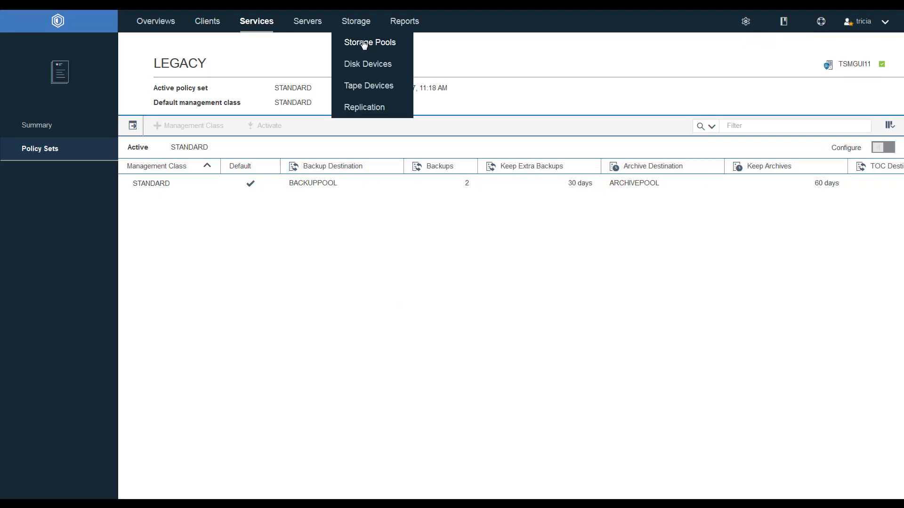
click(364, 45)
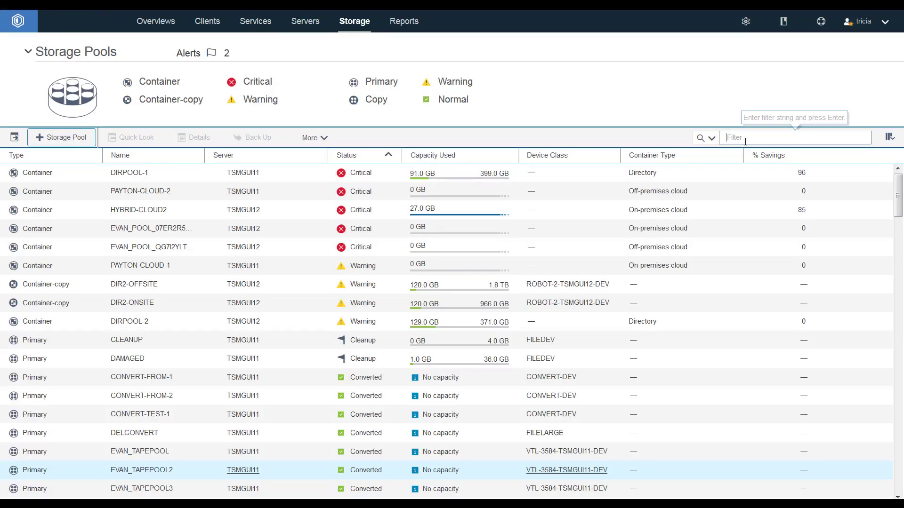
- Filter the storage pool list on 'bl' and open BLUEMIXCLOUDCONTAINER's details
click(745, 138)
text(bluemix)
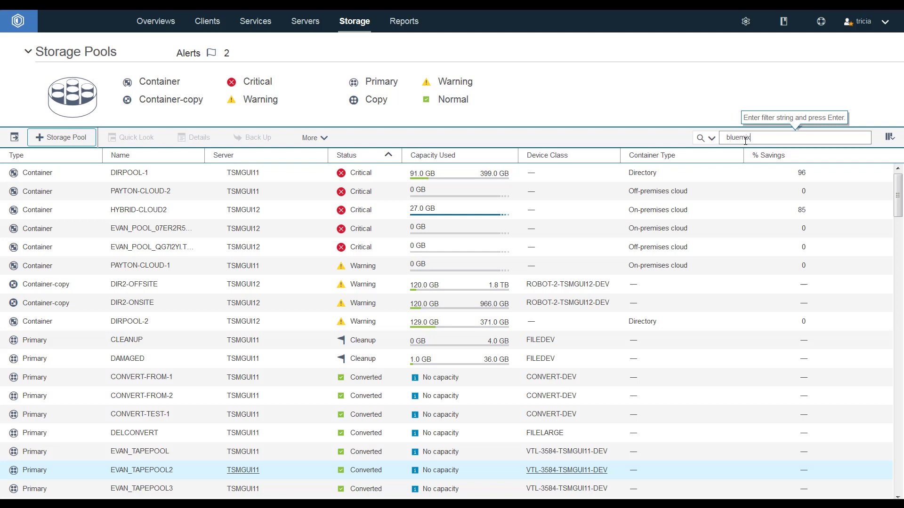
key(Return)
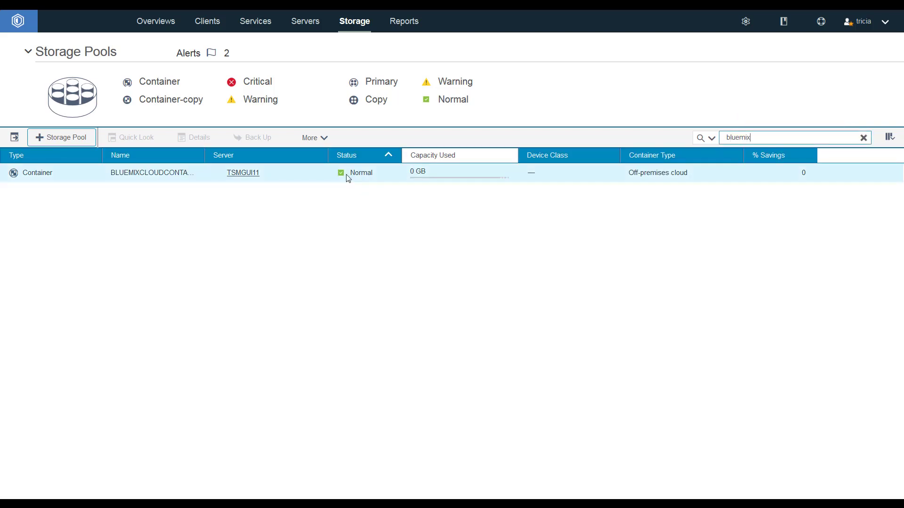
click(160, 178)
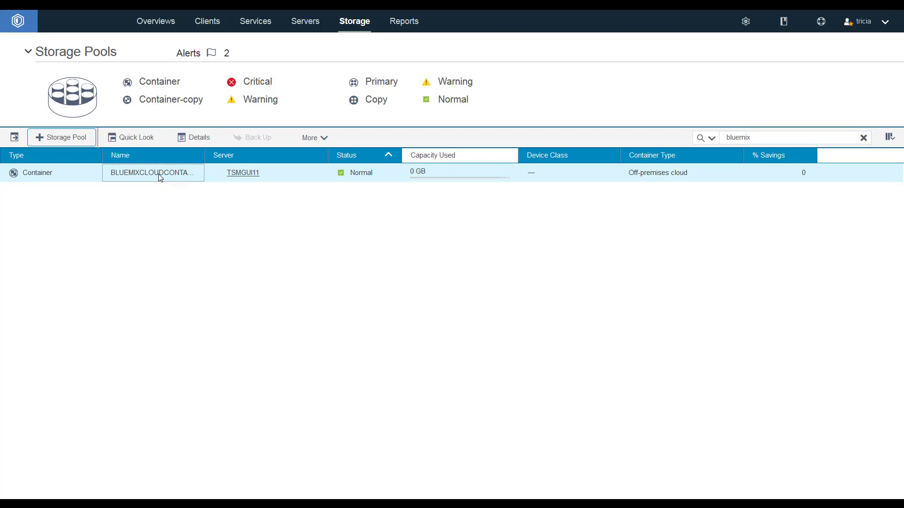
click(194, 141)
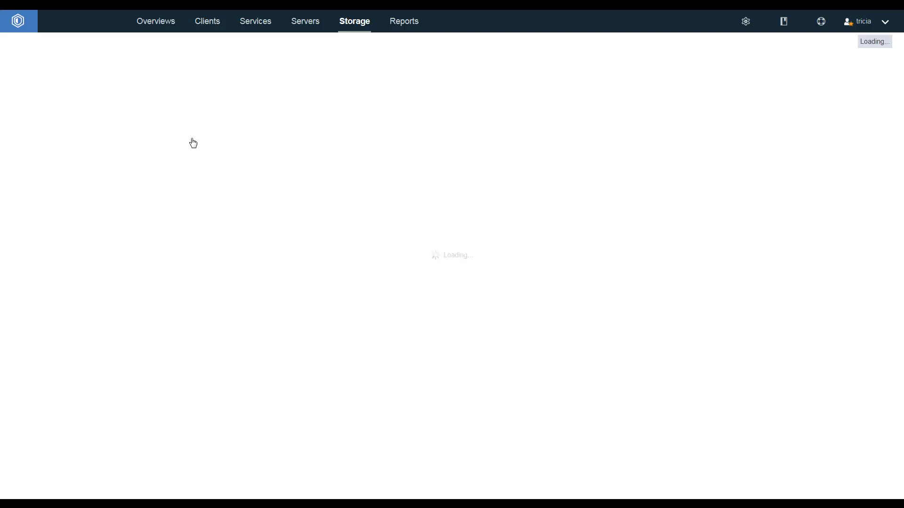
- Review the pool's directories, encrypted S3 cloud properties, and usage summary showing 0 bytes used
click(33, 174)
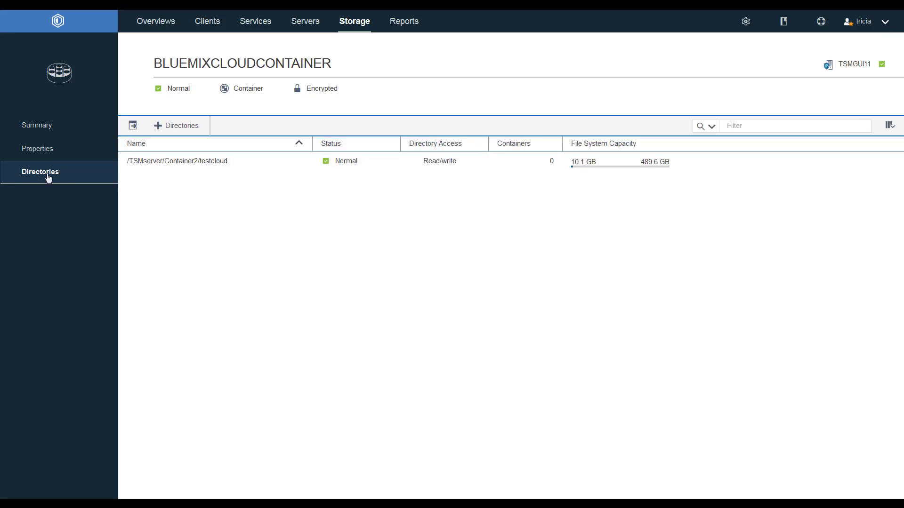
click(33, 156)
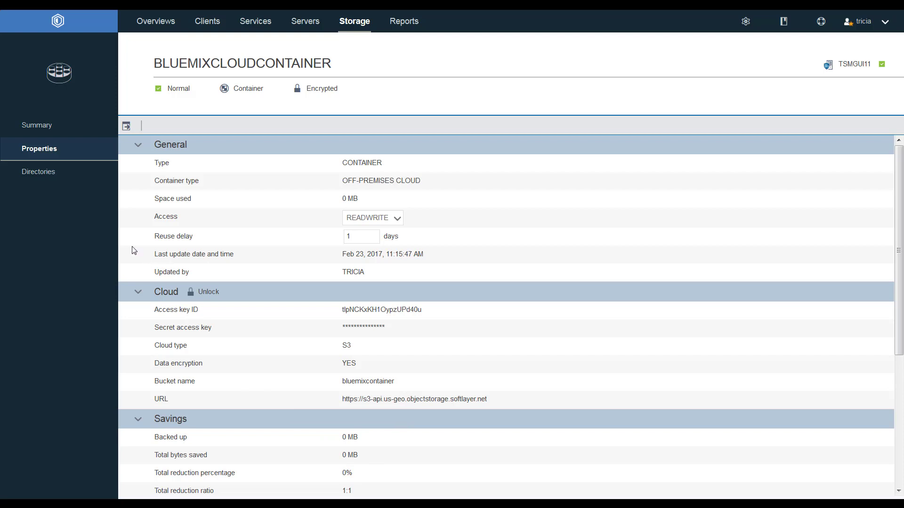
click(39, 132)
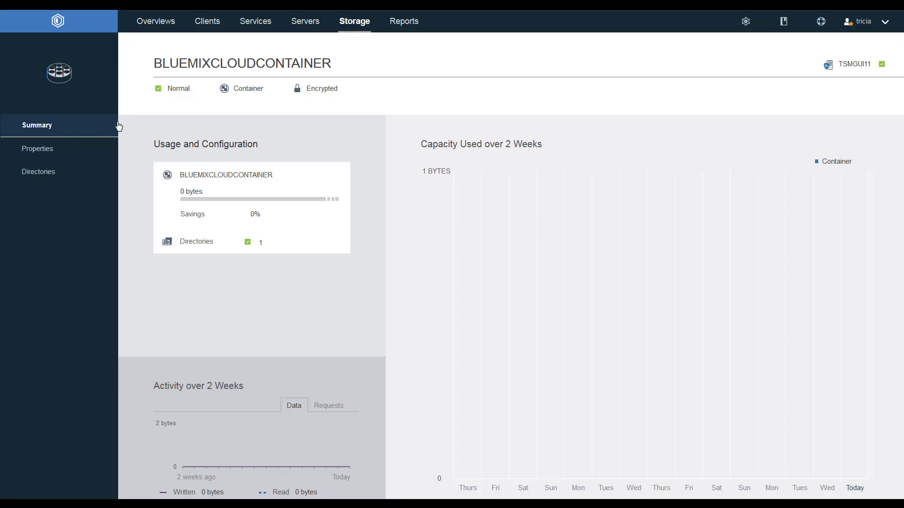
- Show the What's New overview for Operations Center 8.1.1 from the help menu
click(820, 24)
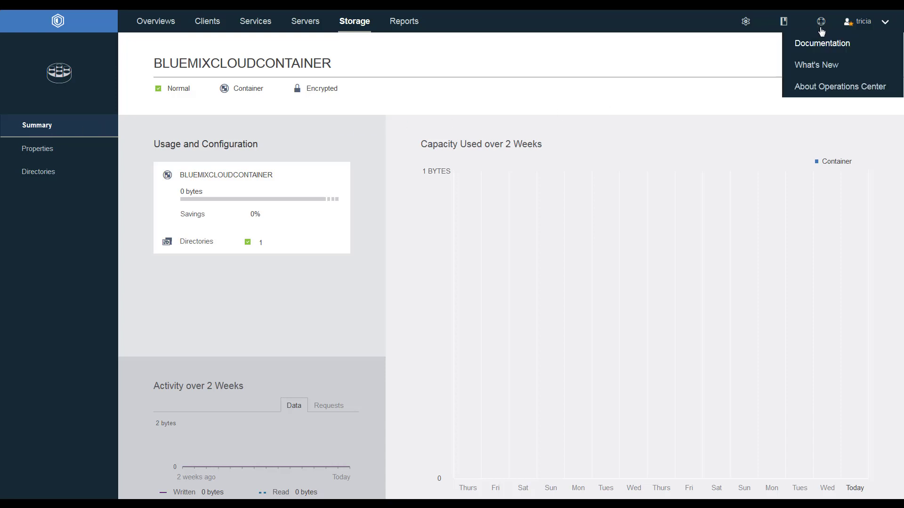
click(819, 65)
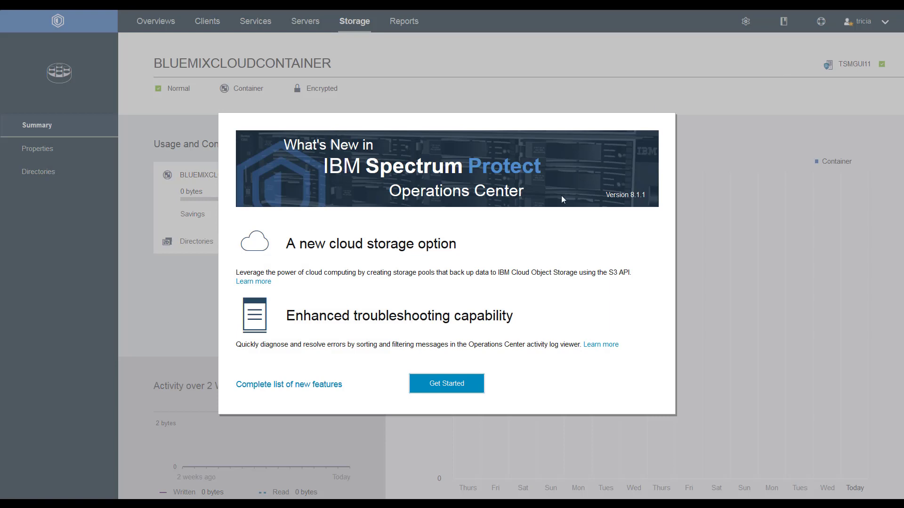